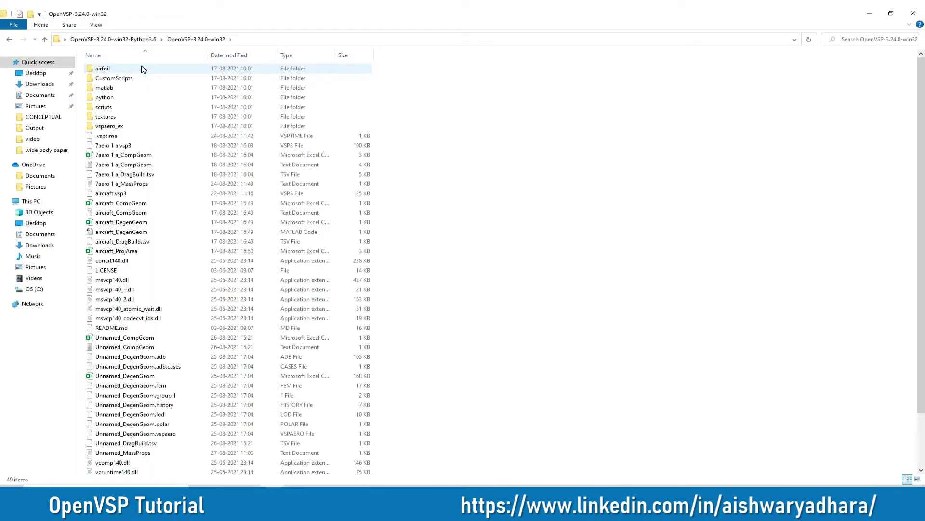
# Scroll to the vsp application in the OpenVSP-3.24.0-win32 folder and launch it.
pyautogui.scroll(-2, 192, 409)
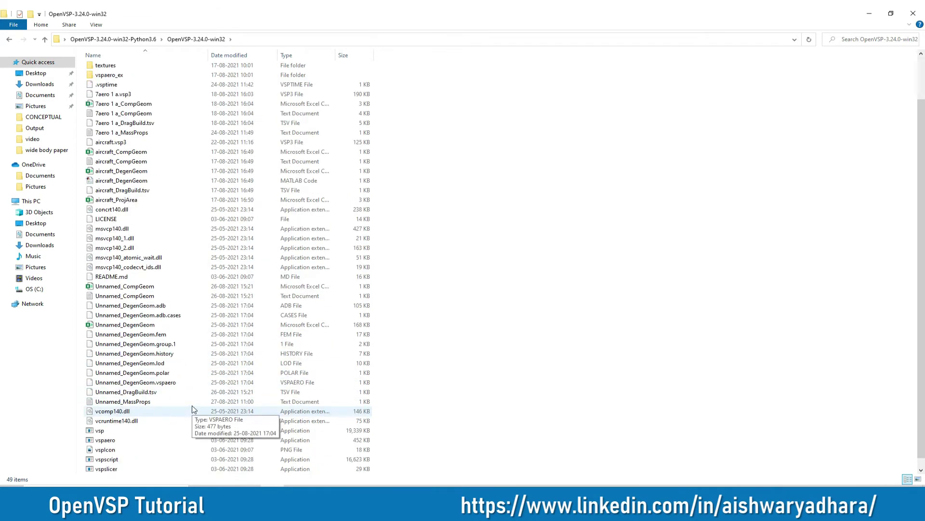
pyautogui.scroll(-1, 192, 409)
pyautogui.click(167, 421)
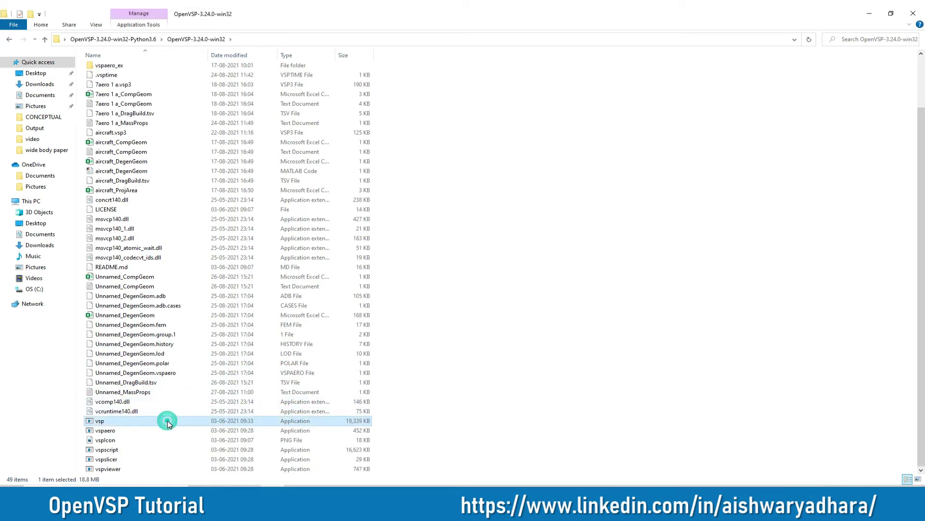
pyautogui.doubleClick(167, 421)
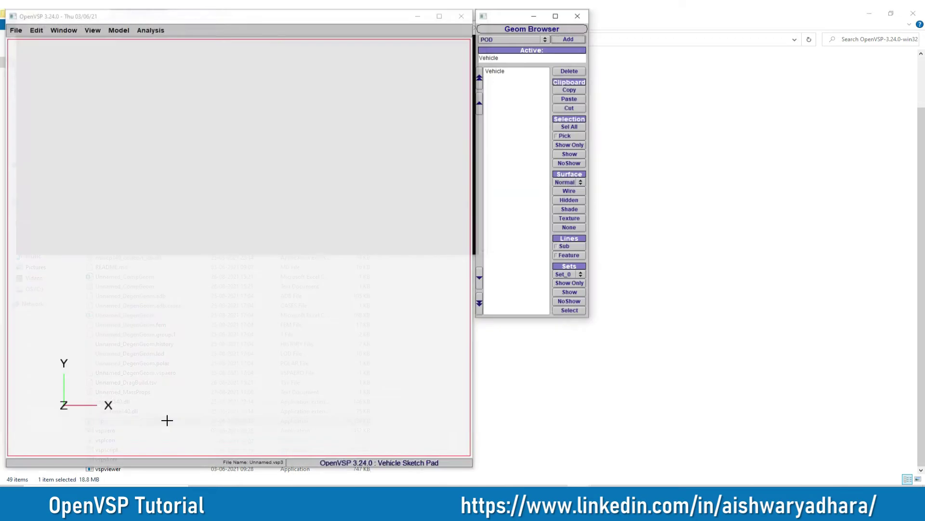
# Maximize OpenVSP, move the Geom Browser aside, and select WING as the geometry type.
pyautogui.click(439, 16)
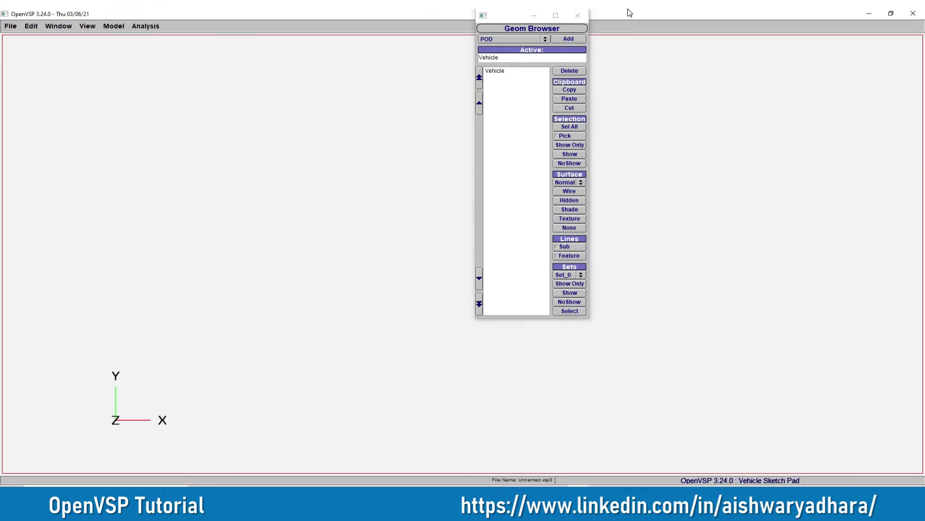
pyautogui.click(556, 15)
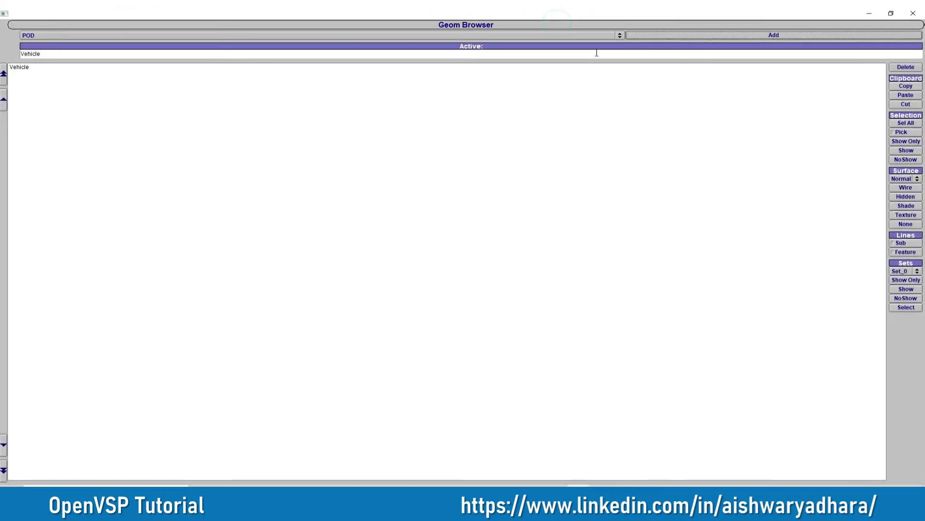
pyautogui.click(891, 13)
pyautogui.moveTo(506, 16); pyautogui.dragTo(834, 99)
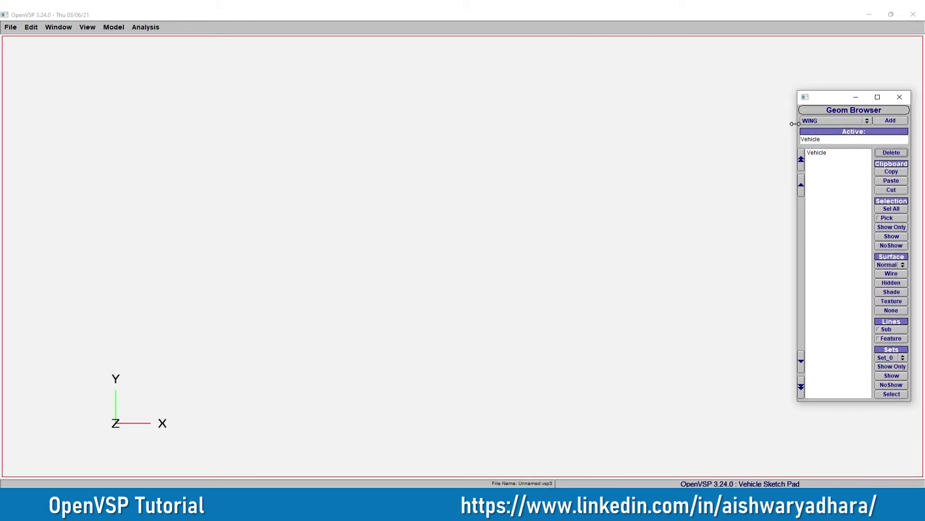
pyautogui.click(834, 121)
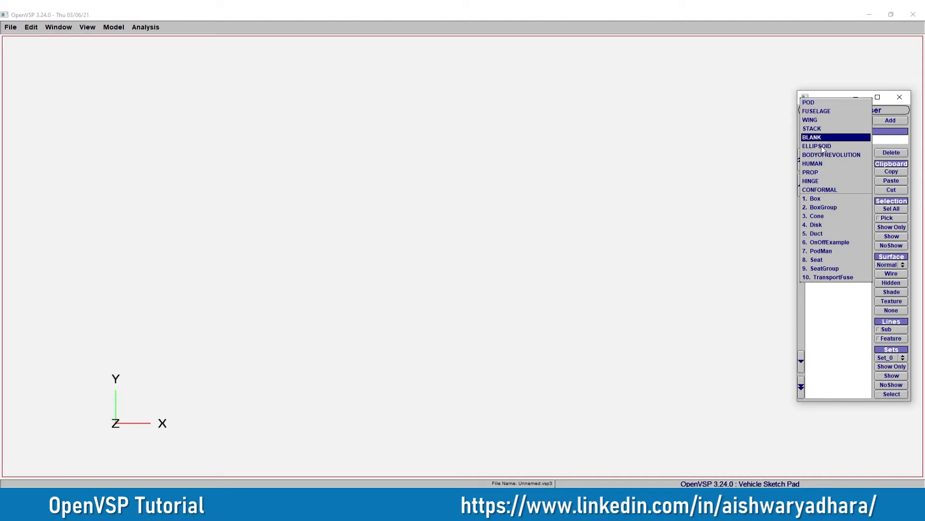
pyautogui.click(834, 122)
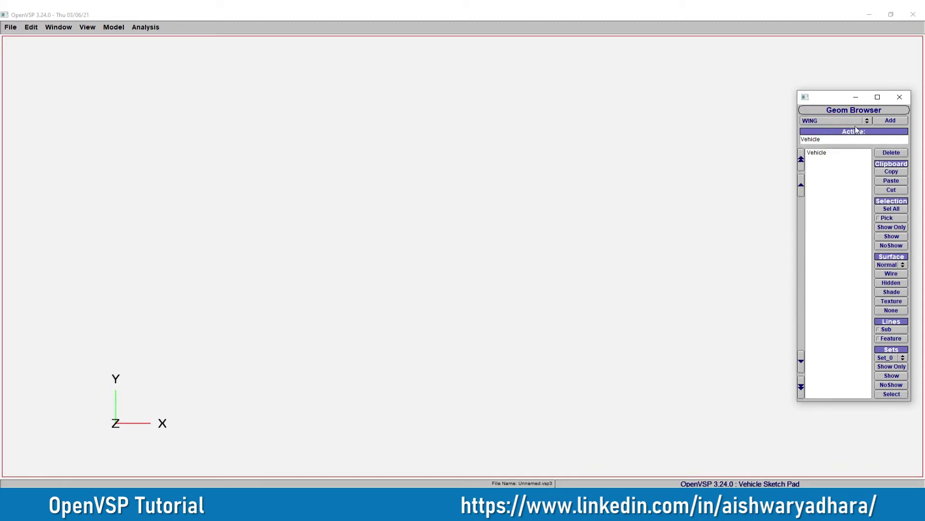
# Add a WingGeom and show its planform values: span 18, chord 2.5, area 45.
pyautogui.click(890, 121)
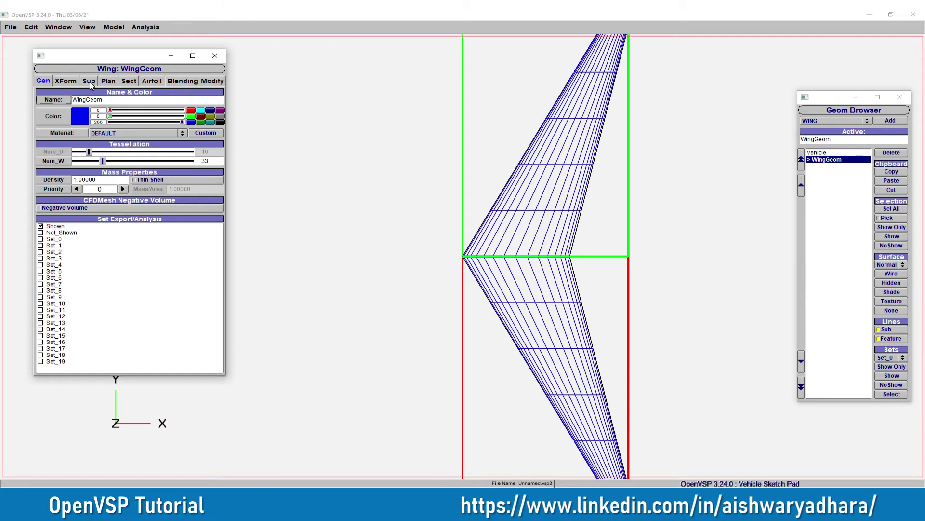
pyautogui.click(107, 82)
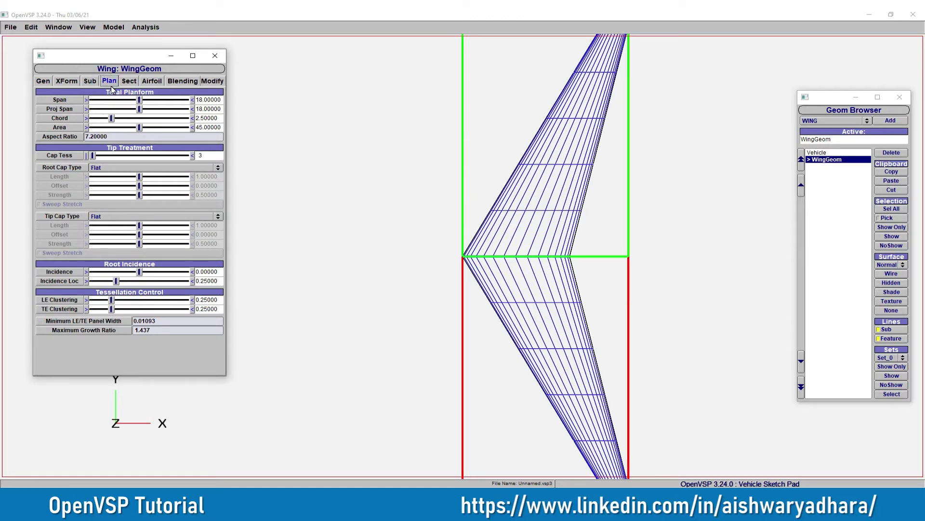
# Set the wing span to 30 and chord to 1, giving area 30 and aspect ratio 30.
pyautogui.click(198, 100)
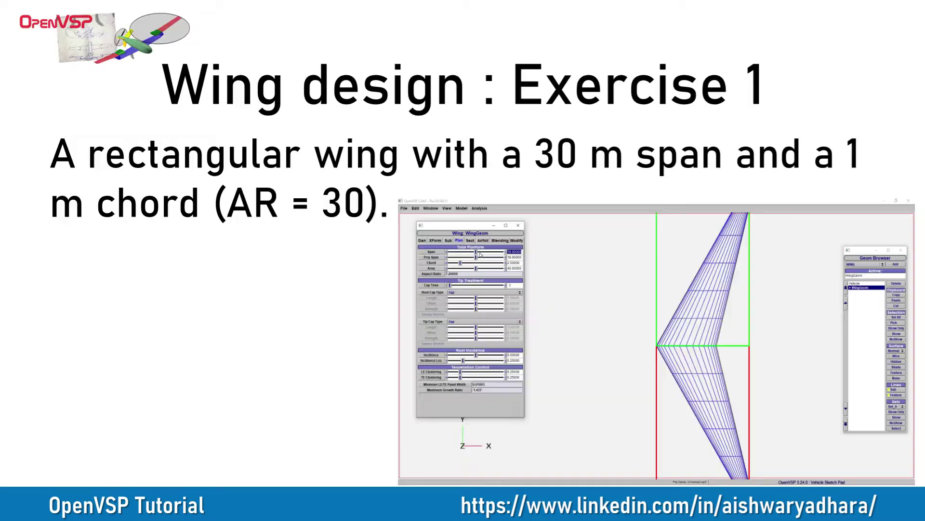
pyautogui.click(139, 100)
pyautogui.moveTo(477, 252)
pyautogui.mouseDown()
pyautogui.moveTo(499, 254)
pyautogui.moveTo(489, 254)
pyautogui.mouseUp()
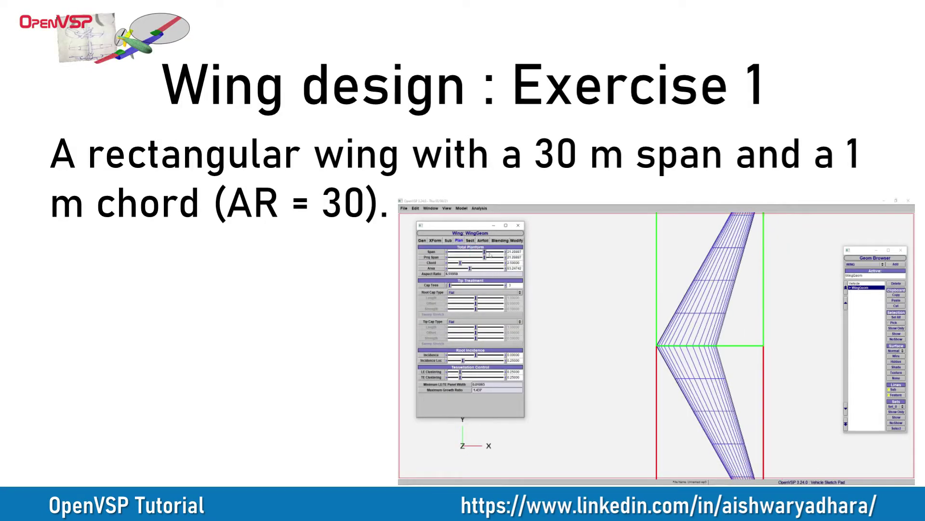
pyautogui.doubleClick(509, 252)
pyautogui.write('30')
pyautogui.press('Return')
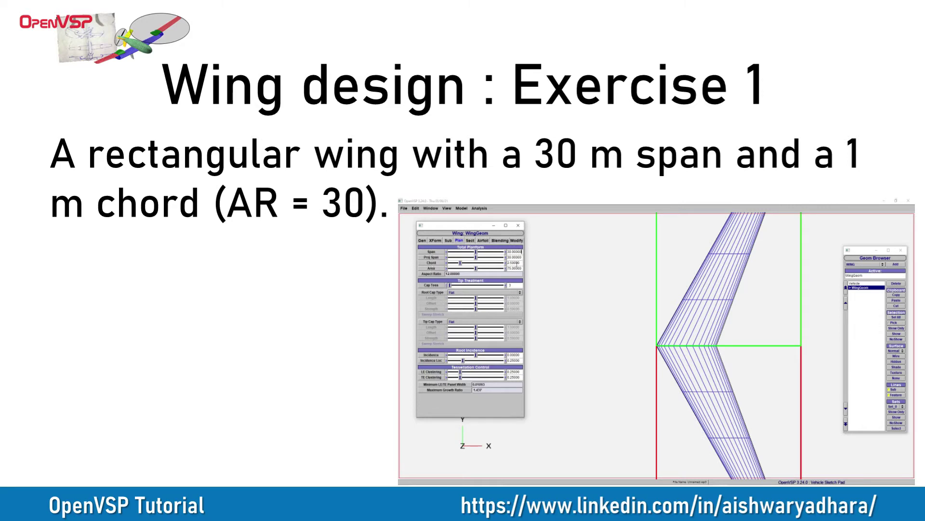
pyautogui.doubleClick(514, 263)
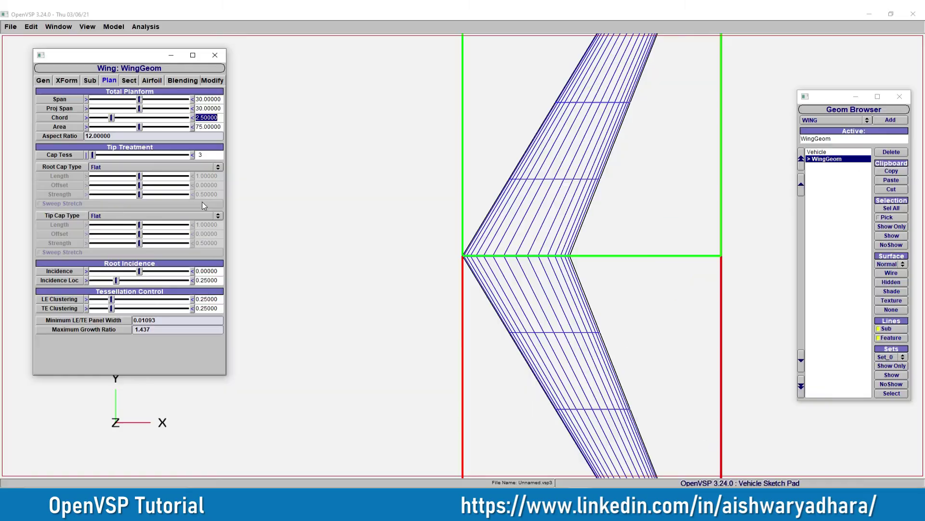
pyautogui.write('1')
pyautogui.press('Return')
pyautogui.click(299, 126)
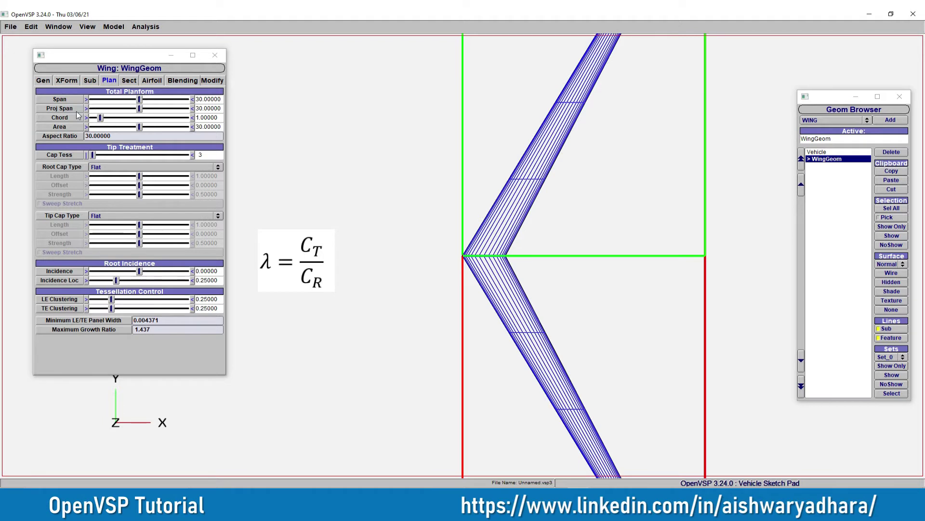
# In the section settings, set sweep to 0 and root and tip chords to 1.
pyautogui.click(129, 83)
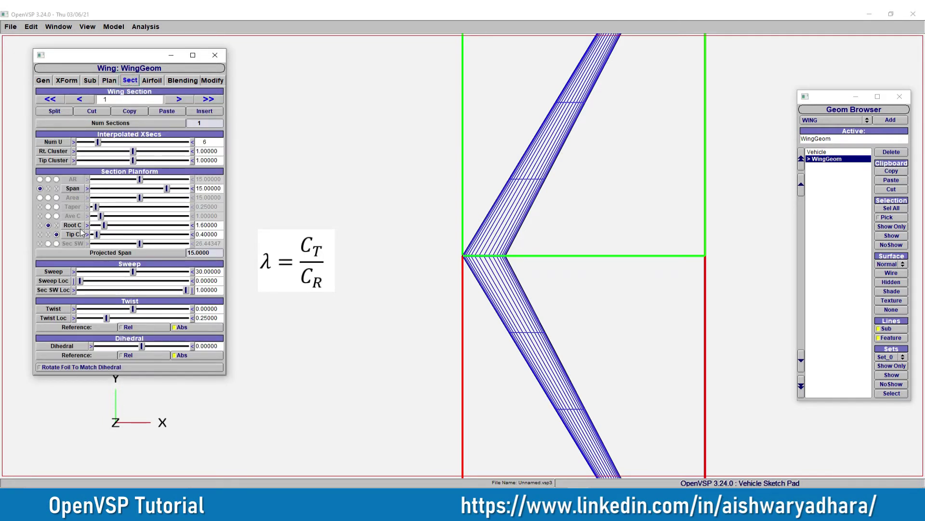
pyautogui.doubleClick(210, 272)
pyautogui.write('0')
pyautogui.press('Return')
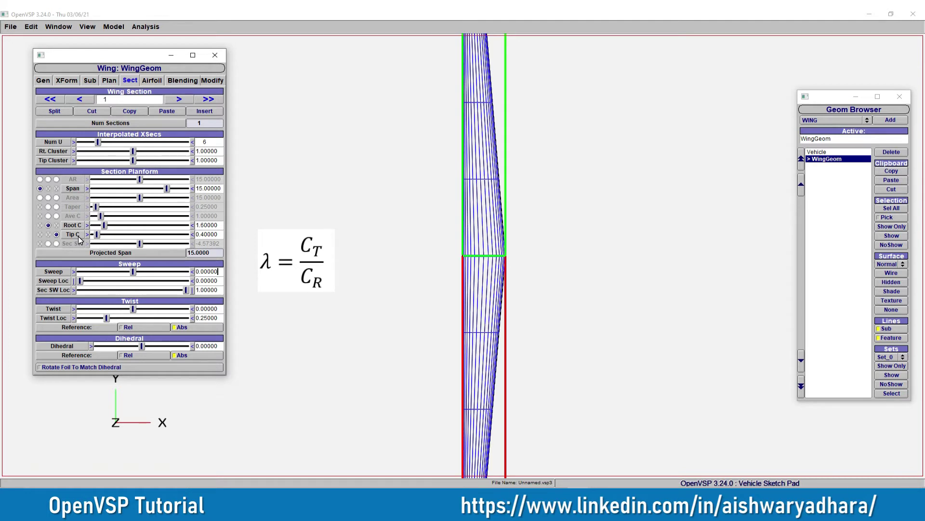
pyautogui.doubleClick(199, 225)
pyautogui.write('1')
pyautogui.doubleClick(206, 235)
pyautogui.write('1')
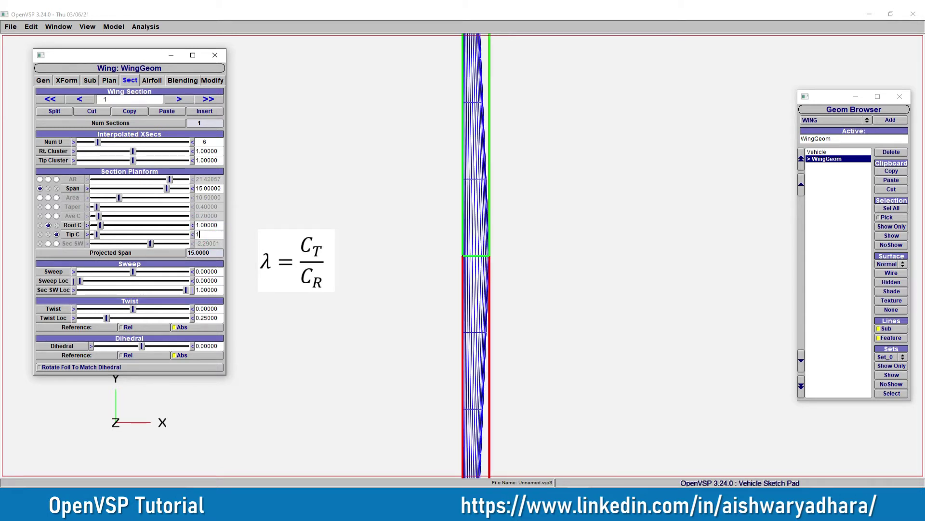
pyautogui.press('Return')
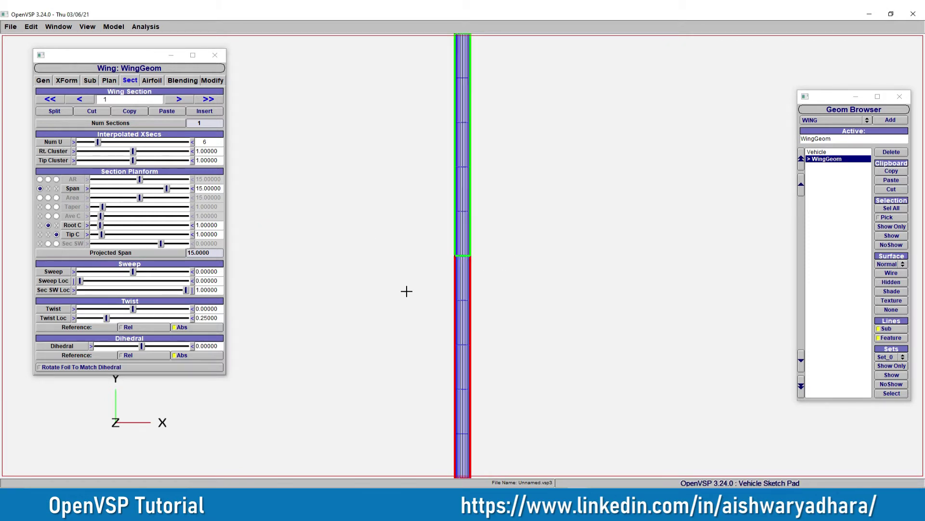
# Rotate the wing into a 3-D view and check the planform's aspect ratio of 30.
pyautogui.moveTo(426, 309); pyautogui.dragTo(588, 89)
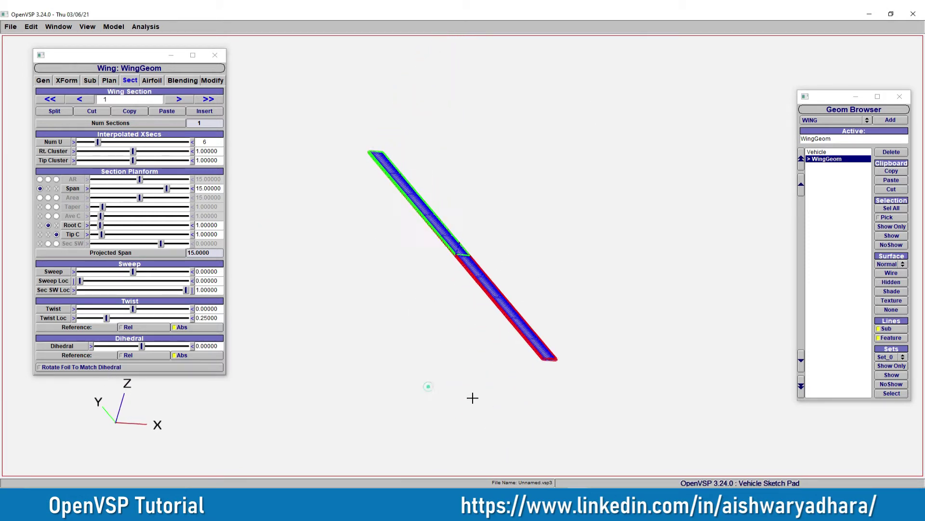
pyautogui.moveTo(473, 397); pyautogui.dragTo(655, 334)
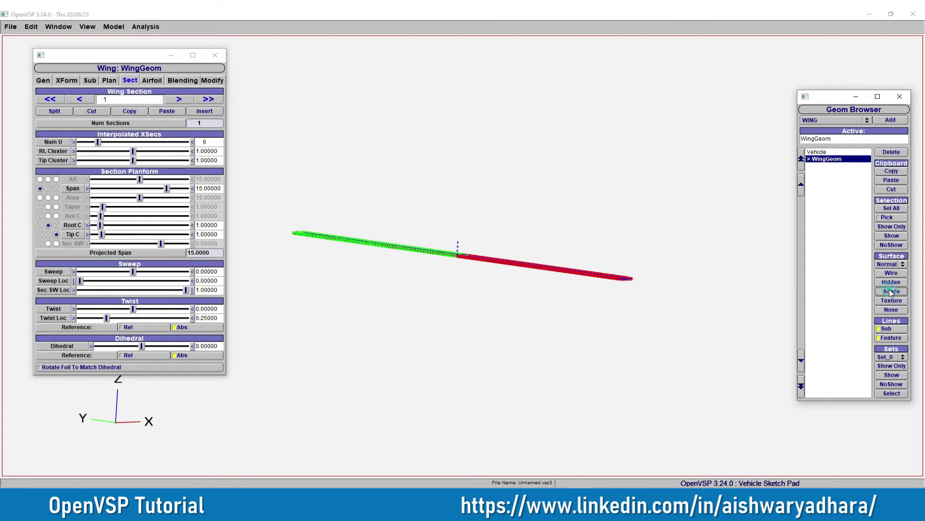
pyautogui.moveTo(578, 345); pyautogui.dragTo(547, 391)
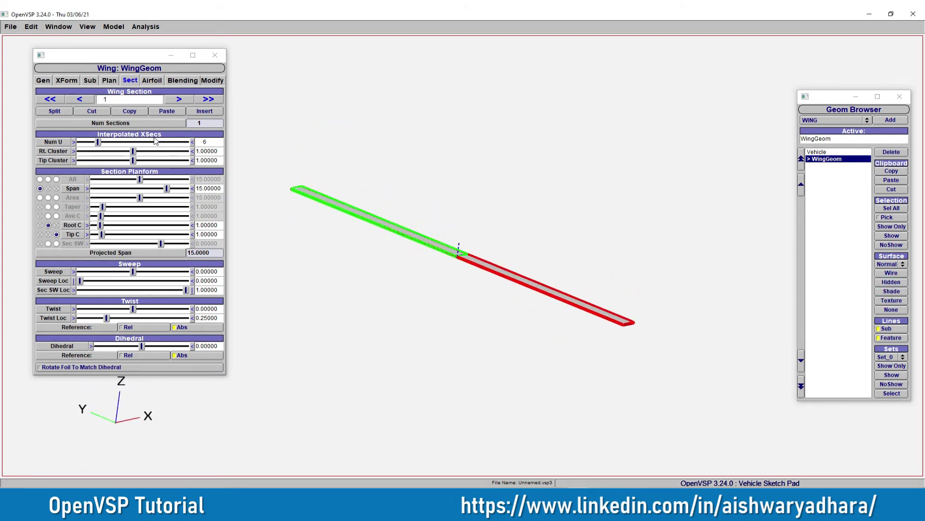
pyautogui.click(107, 80)
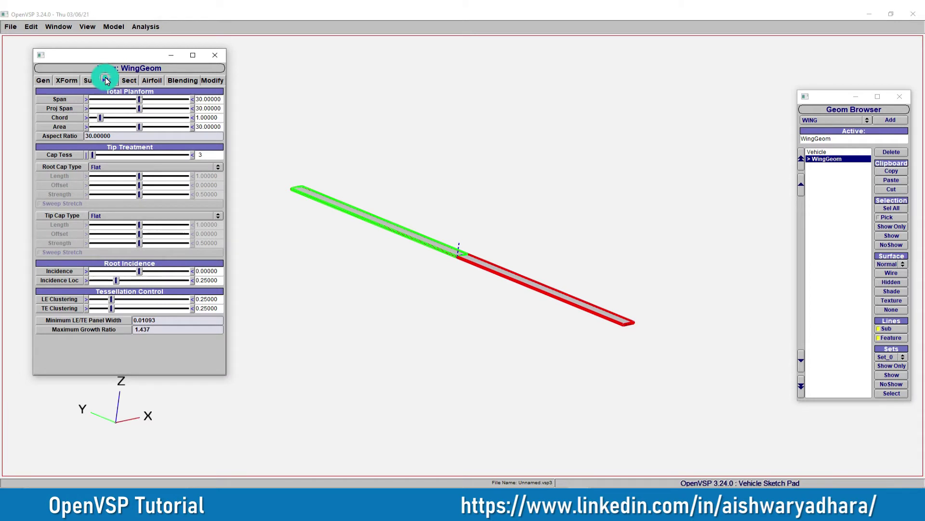
pyautogui.doubleClick(112, 137)
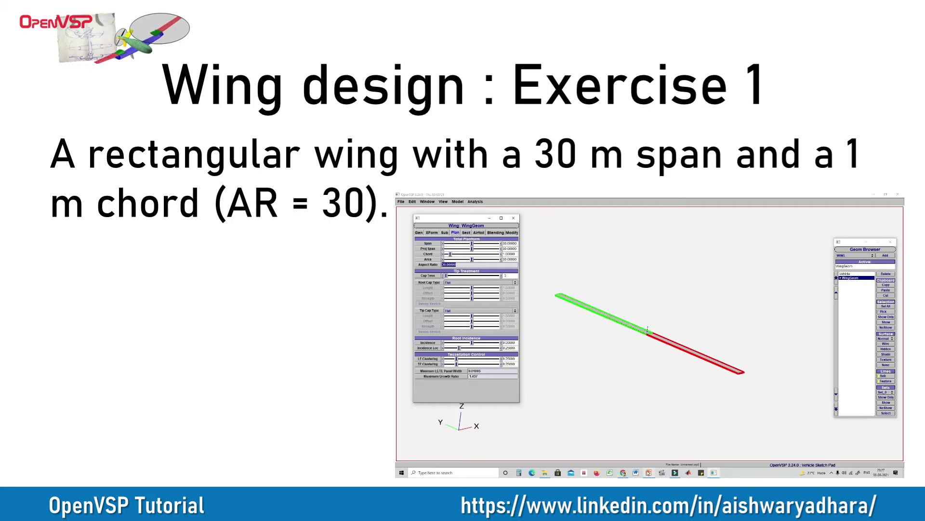
# Show the Exercise 1 slide recapping the 30 m span, 1 m chord rectangular wing.
pyautogui.moveTo(462, 497)
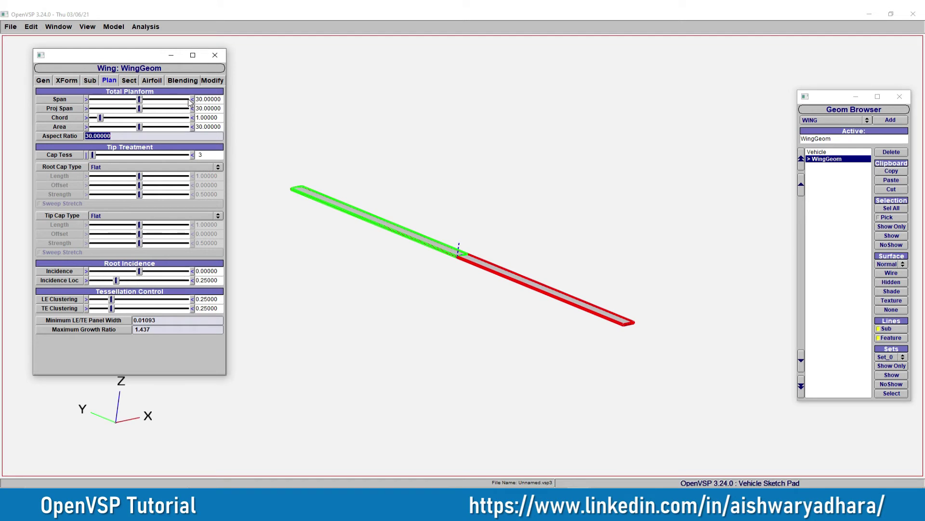
# Change the wing to a 25 m span and 1.5 m chord, giving aspect ratio 16.67.
pyautogui.doubleClick(213, 99)
pyautogui.write('25')
pyautogui.click(420, 302)
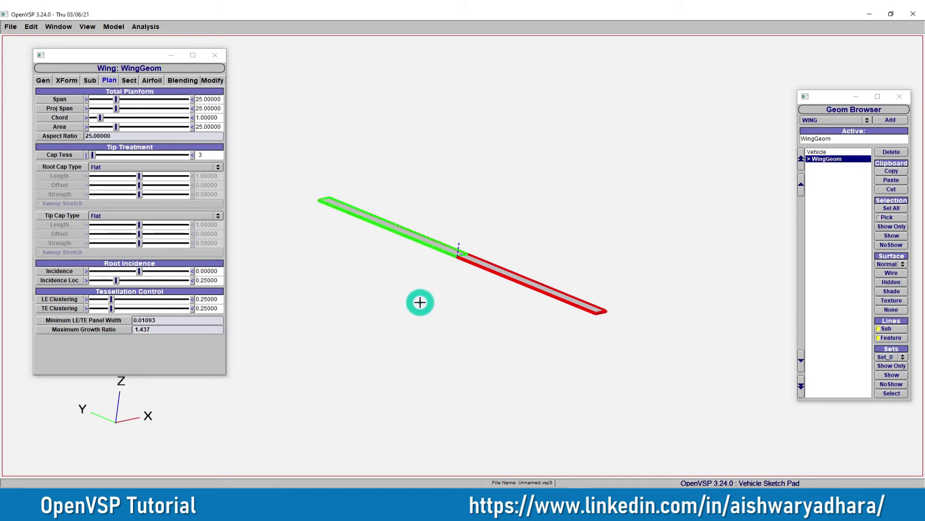
pyautogui.doubleClick(205, 118)
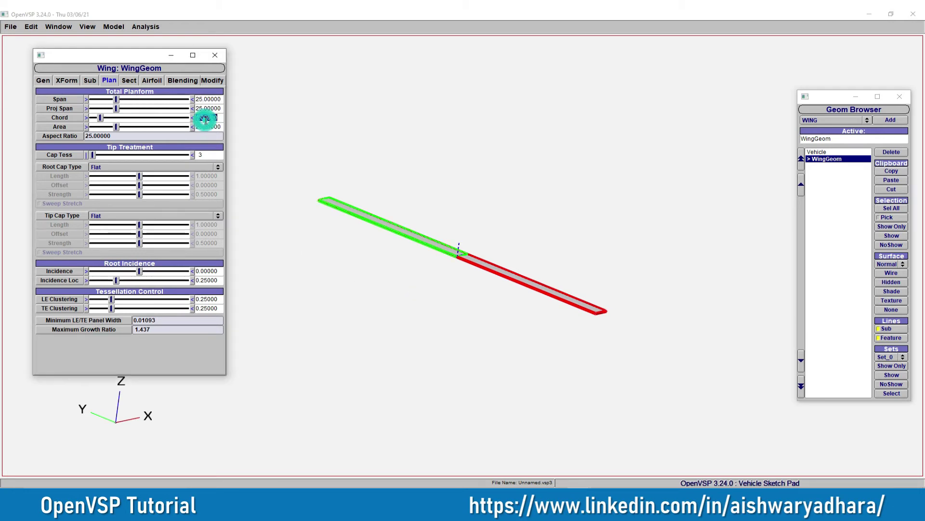
pyautogui.write('1.5')
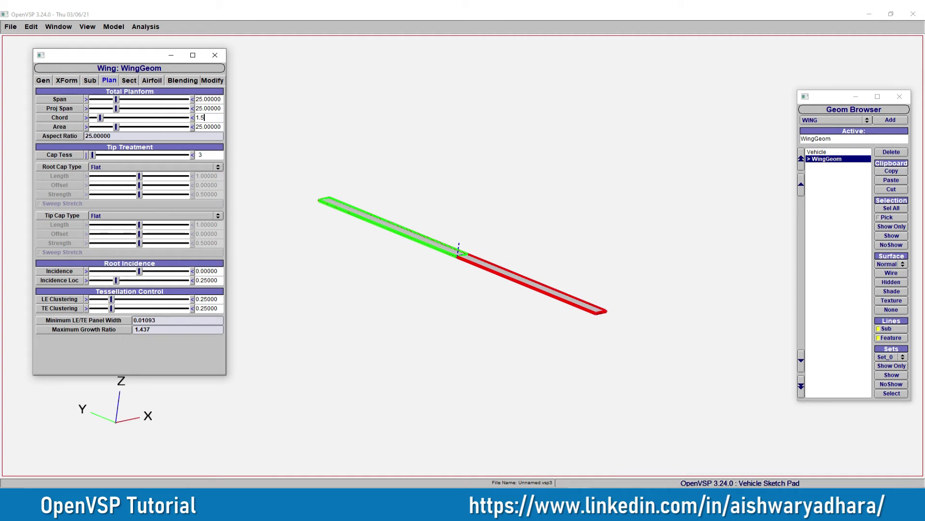
pyautogui.press('Return')
pyautogui.moveTo(486, 313); pyautogui.dragTo(599, 307)
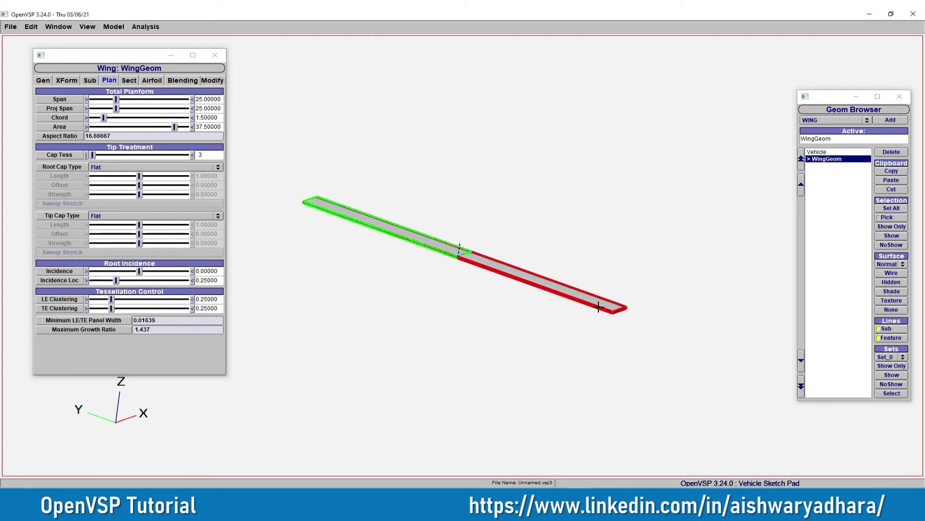
# Inspect the section values: root and tip chords 1.5, section span 12.5, area 18.75.
pyautogui.click(126, 80)
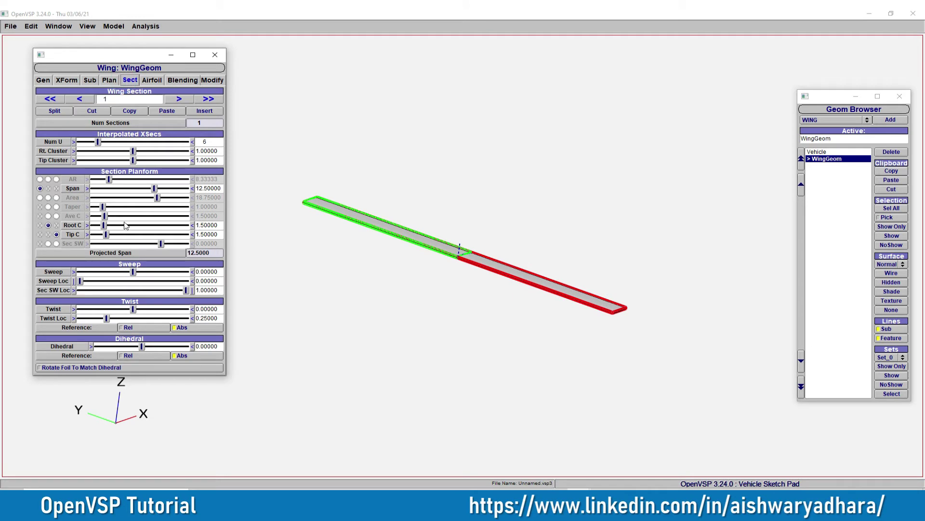
pyautogui.click(207, 225)
pyautogui.click(211, 225)
pyautogui.click(210, 234)
pyautogui.moveTo(451, 293); pyautogui.dragTo(498, 338)
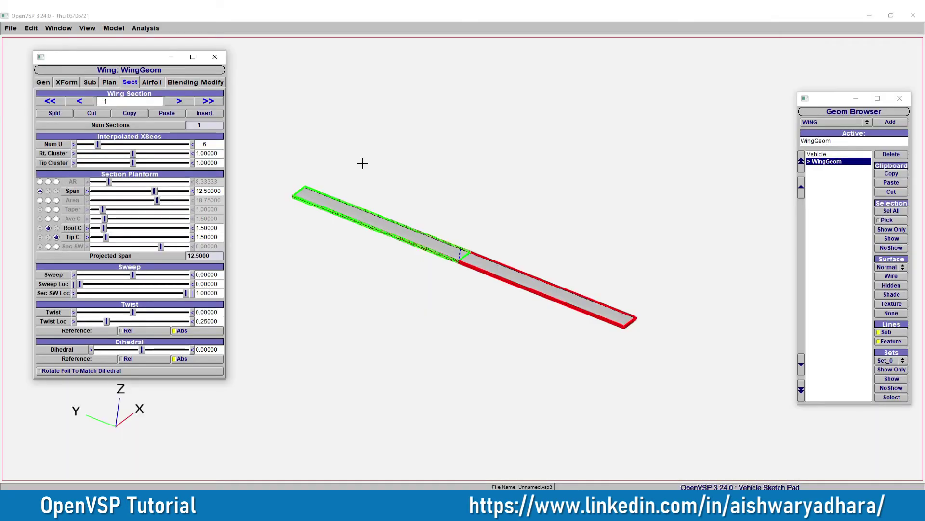
# Set the total span to 20 and tip chord to 0, forming a delta with 3 m root chord.
pyautogui.click(109, 82)
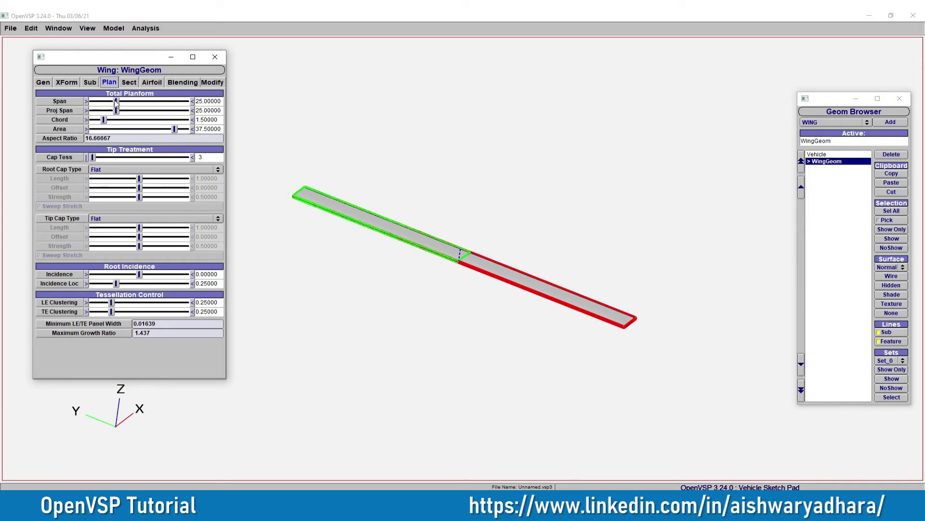
pyautogui.doubleClick(203, 102)
pyautogui.write('20')
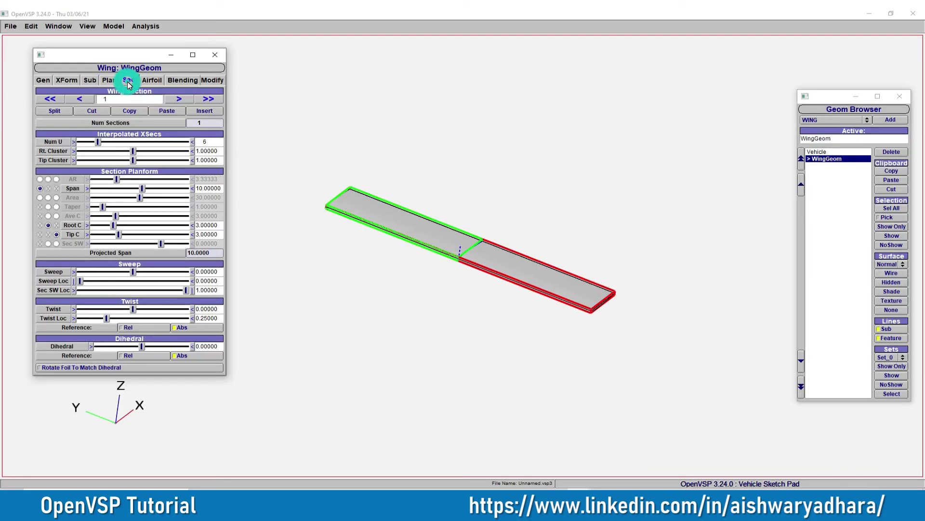
pyautogui.doubleClick(209, 234)
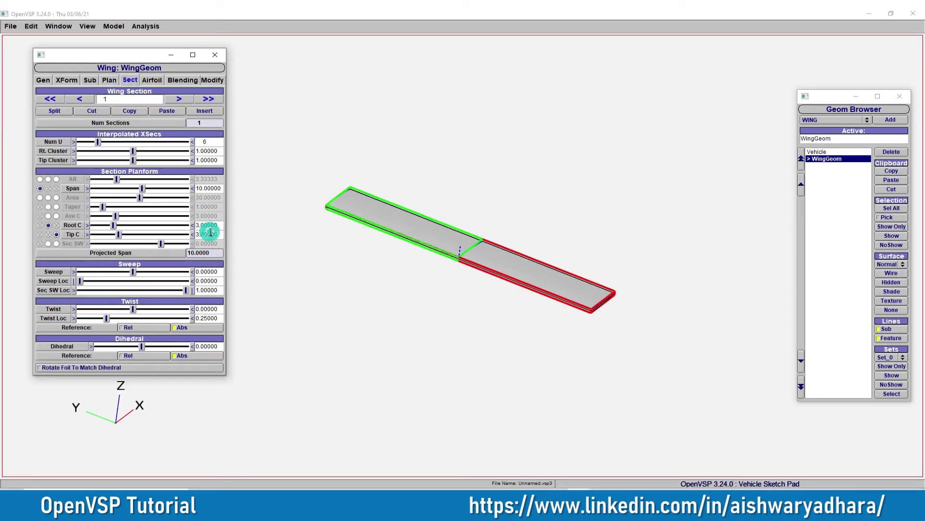
pyautogui.write('0')
pyautogui.press('Return')
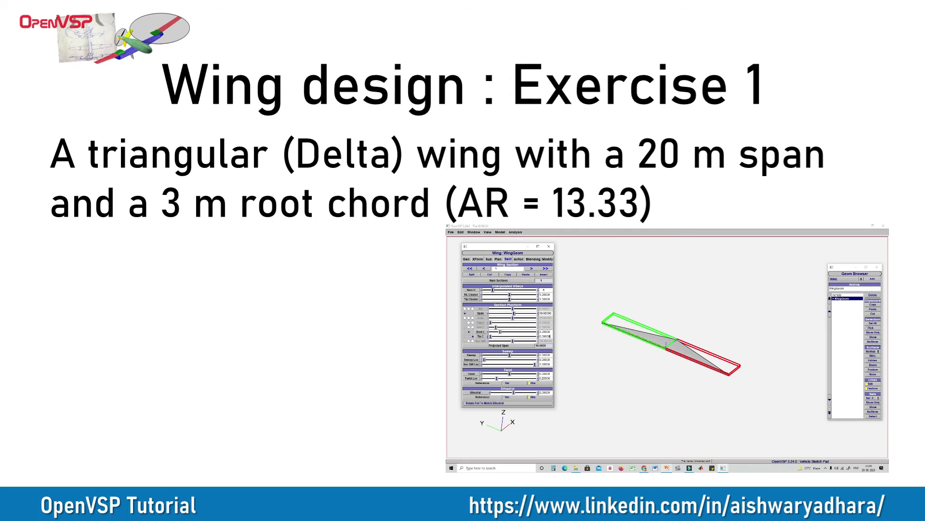
# Check the exercise slide, then show the delta wing's total planform: span 20, area 30, aspect ratio 13.33.
pyautogui.click(666, 467)
pyautogui.click(539, 327)
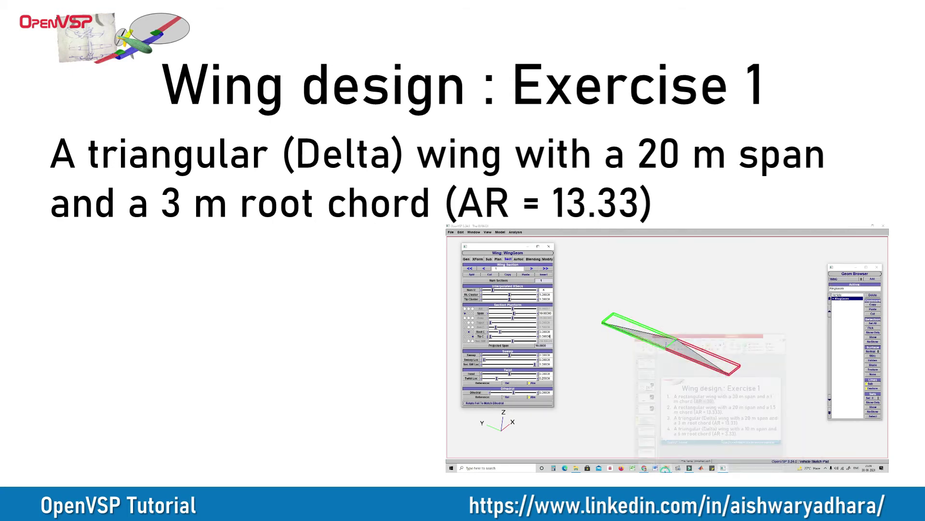
pyautogui.click(498, 260)
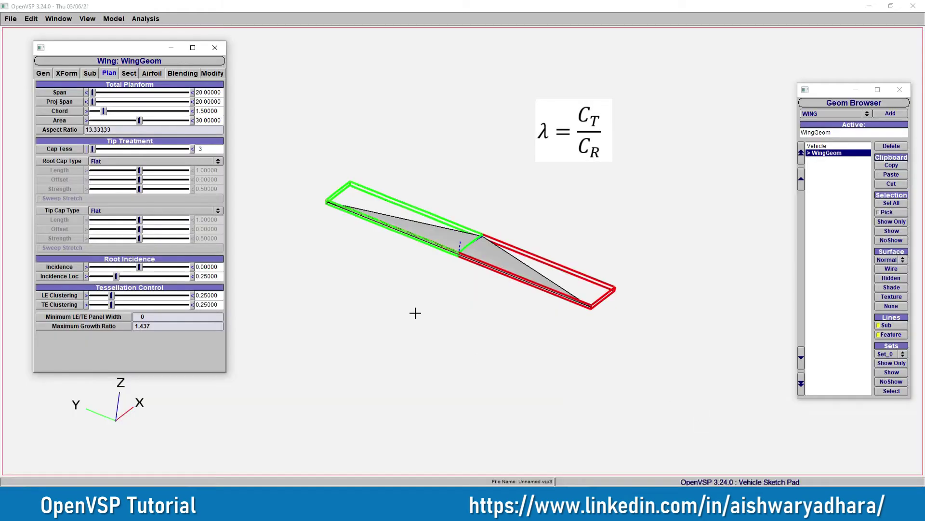
pyautogui.moveTo(644, 375); pyautogui.dragTo(688, 331)
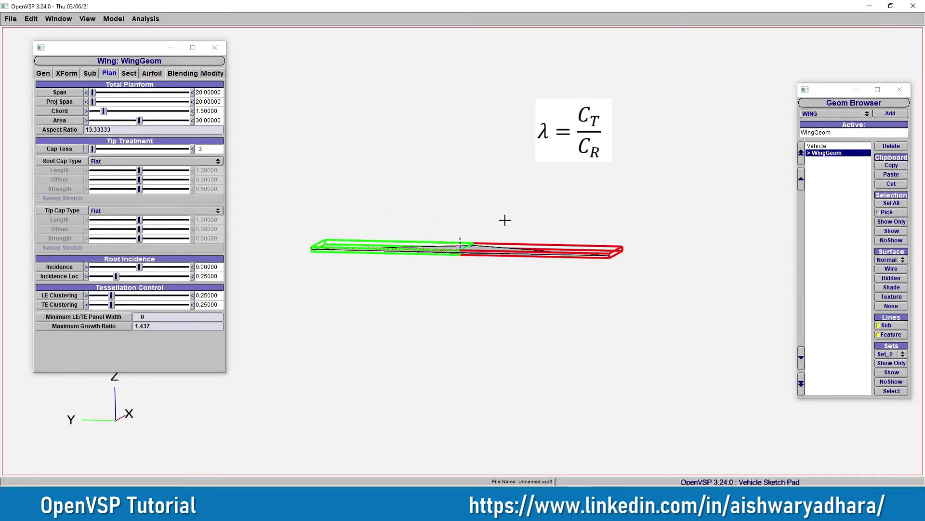
# Orbit the wing and display its symmetric NACA 0010 airfoil section settings.
pyautogui.moveTo(505, 220); pyautogui.dragTo(656, 334)
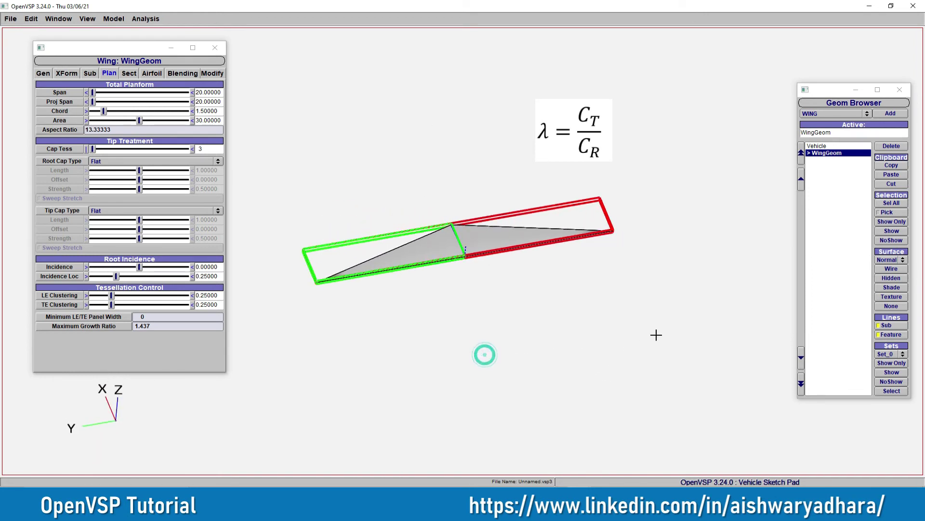
pyautogui.moveTo(391, 363); pyautogui.dragTo(337, 290)
pyautogui.click(151, 73)
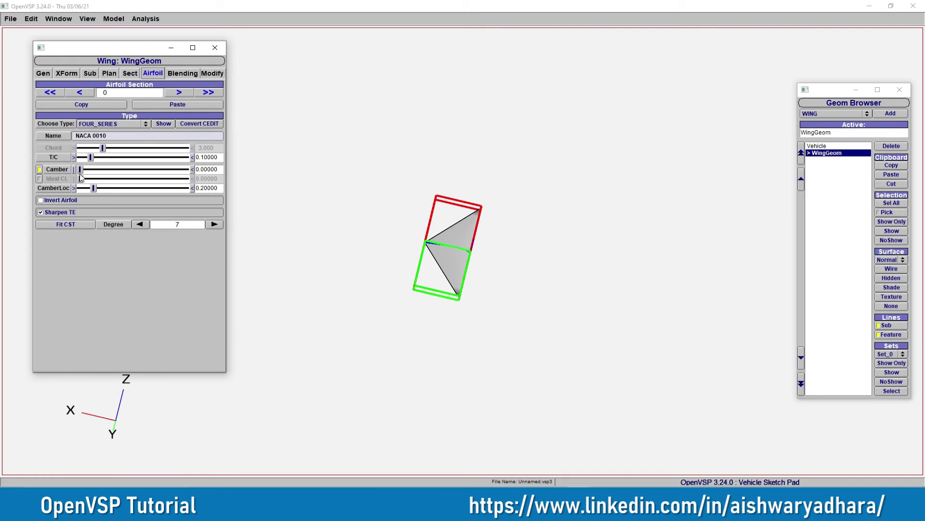
# Raise the airfoil camber and camber location until it becomes NACA 2410.
pyautogui.moveTo(81, 170); pyautogui.dragTo(102, 188)
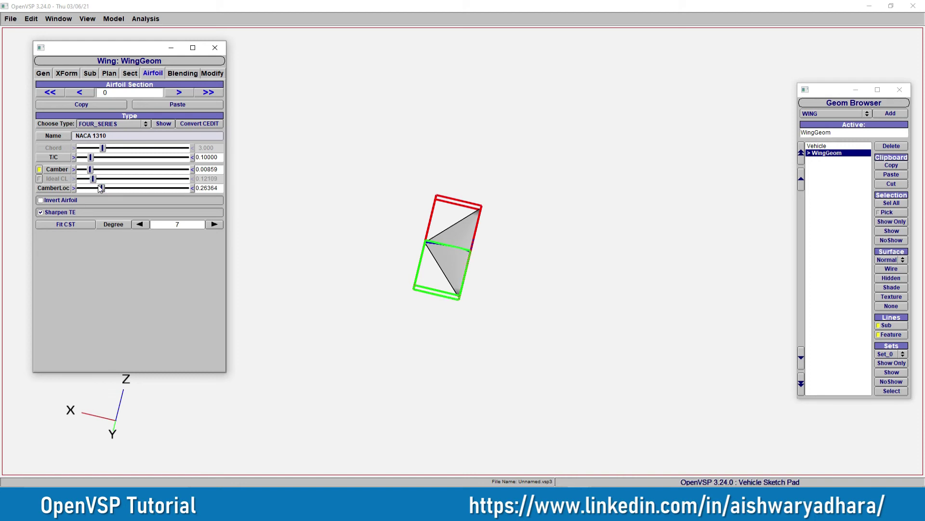
pyautogui.moveTo(91, 171); pyautogui.dragTo(116, 189)
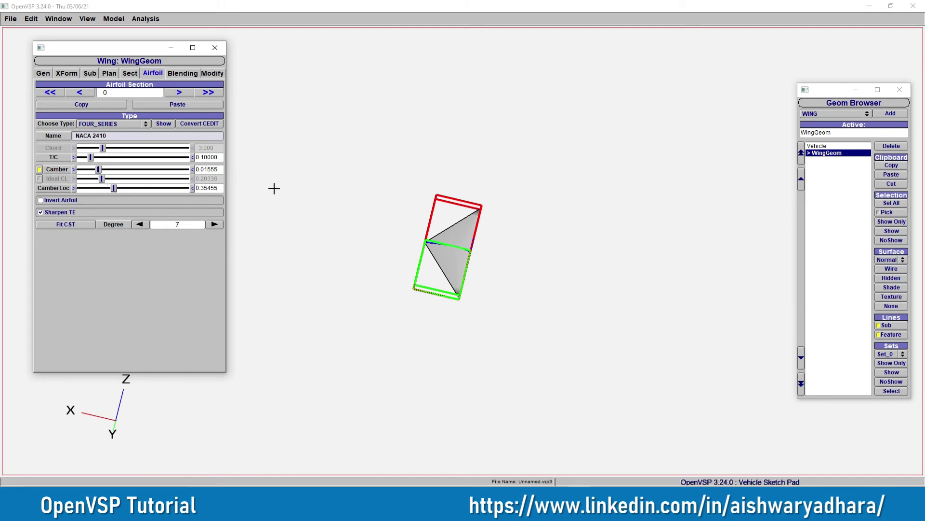
pyautogui.click(106, 74)
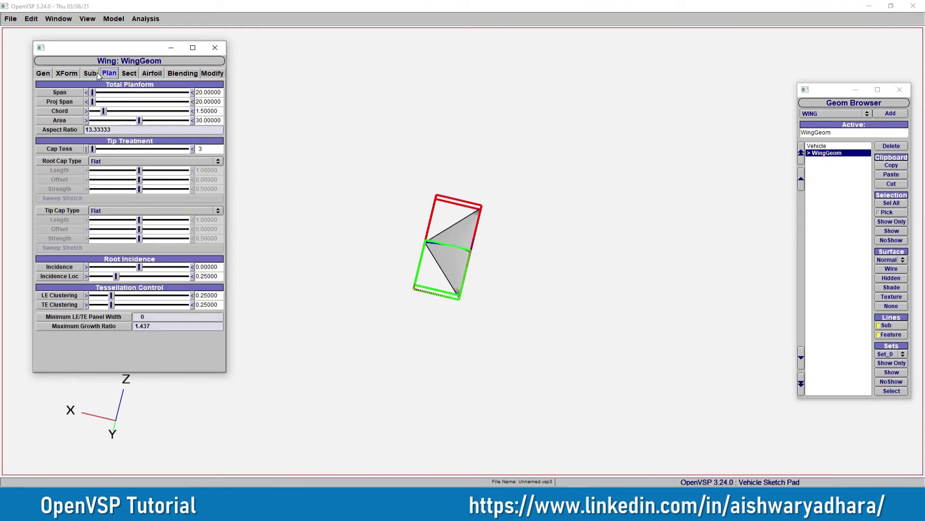
# Set the total planform to 10 m span and 3 m chord, giving aspect ratio 3.33.
pyautogui.moveTo(116, 128); pyautogui.dragTo(86, 129)
pyautogui.click(467, 339)
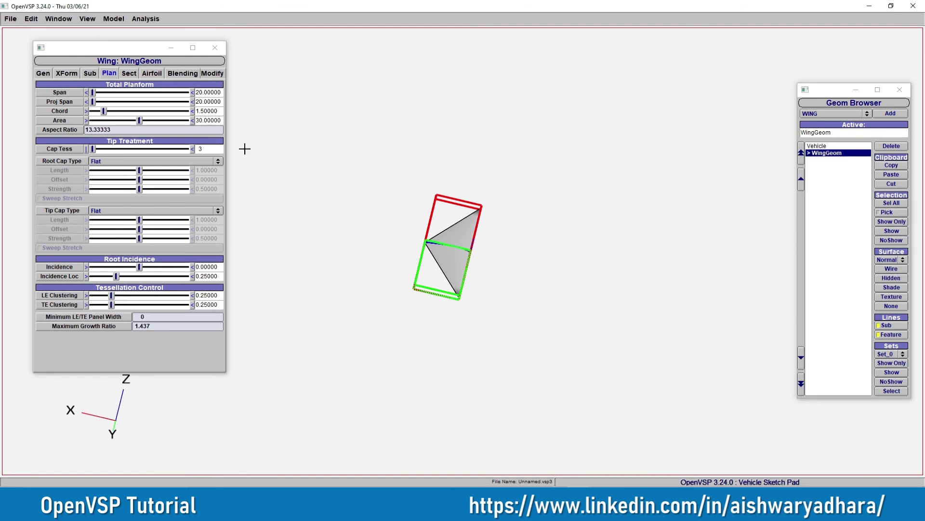
pyautogui.moveTo(376, 338); pyautogui.dragTo(545, 368)
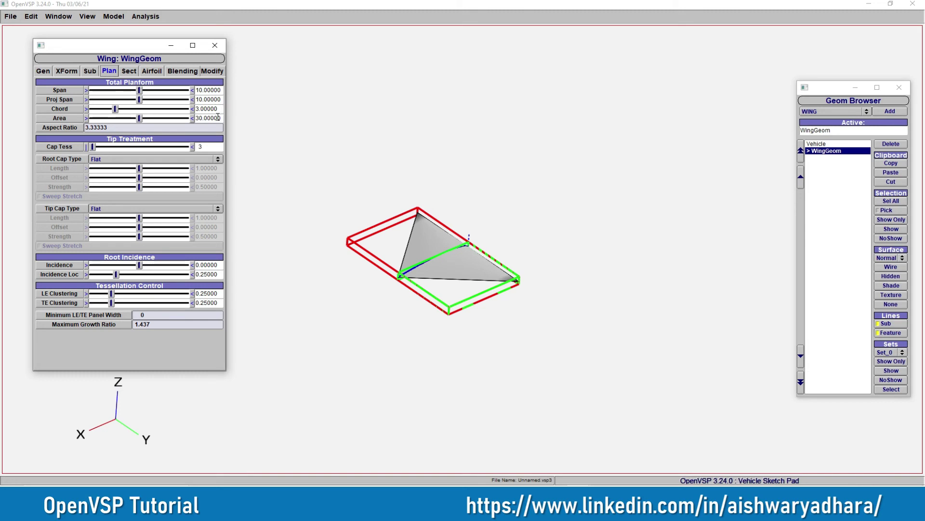
# Show the wing section values (span 5, root chord 6, tip chord 0) and zoom in.
pyautogui.moveTo(123, 128); pyautogui.dragTo(77, 131)
pyautogui.click(129, 71)
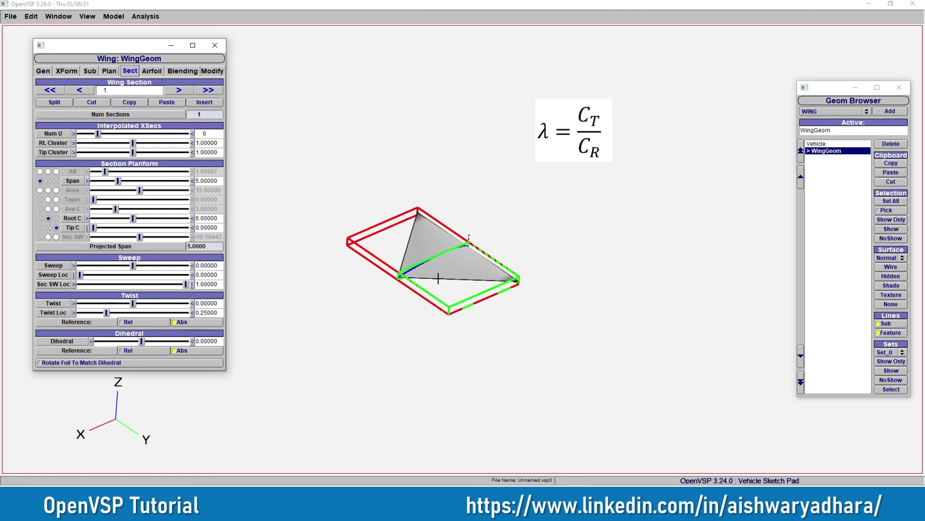
pyautogui.scroll(5, 424, 264)
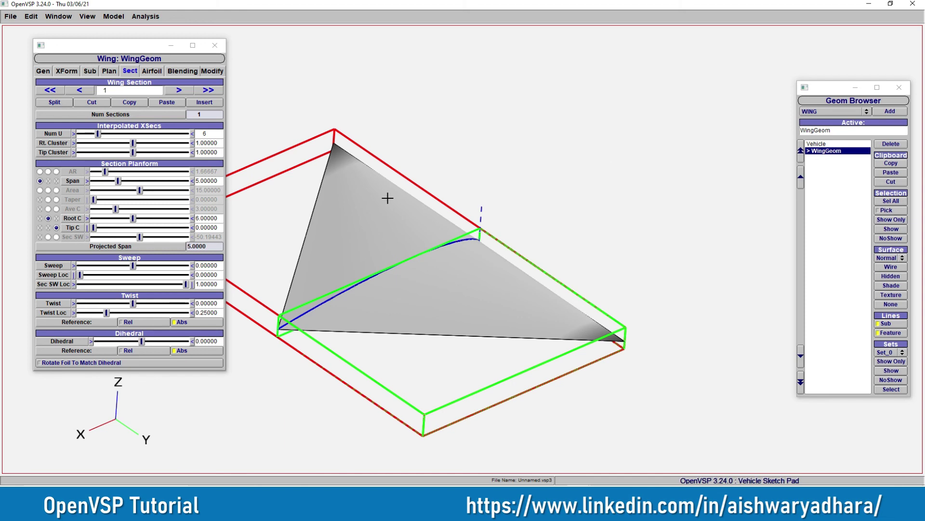
pyautogui.moveTo(318, 294); pyautogui.dragTo(302, 262)
pyautogui.moveTo(394, 247); pyautogui.dragTo(339, 230)
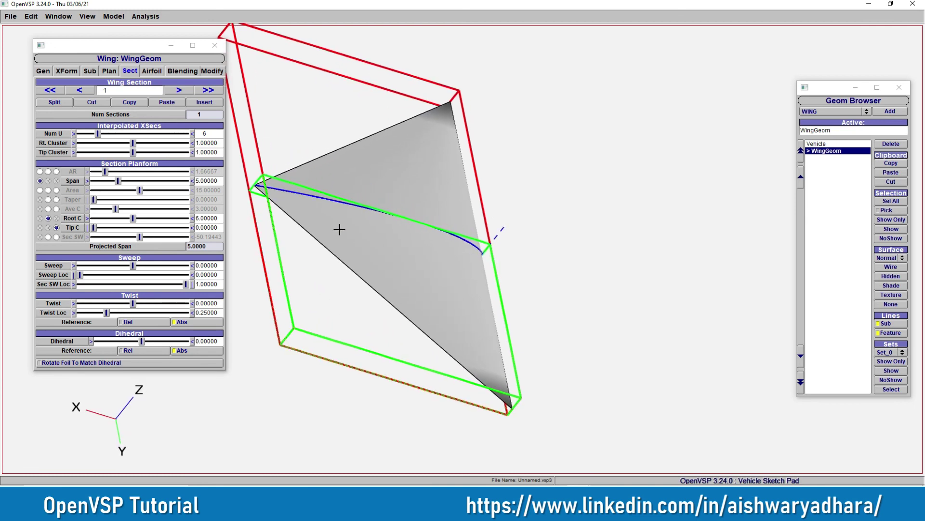